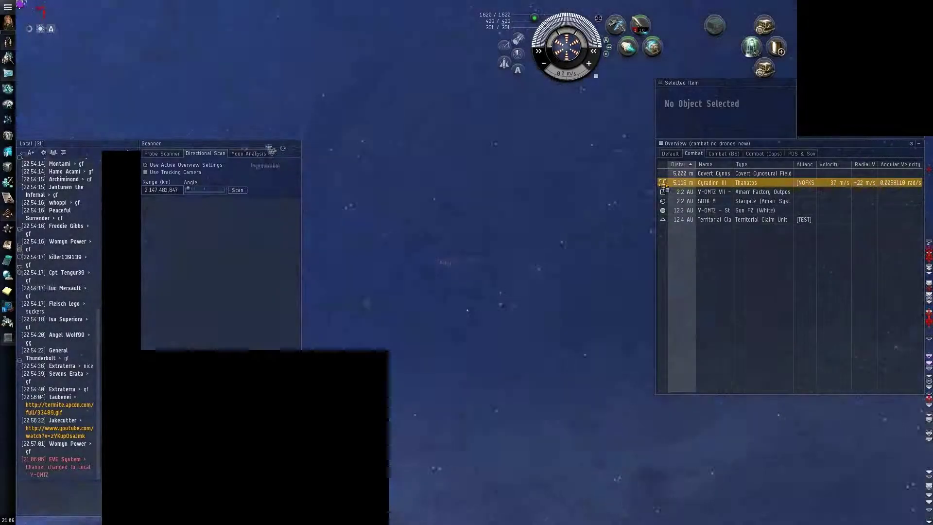
Target the Thanatos until it explodes, then try locking Cyradinn III's escaping capsule.
{"action": "left_click", "coordinate": [670, 183], "text": "ctrl"}
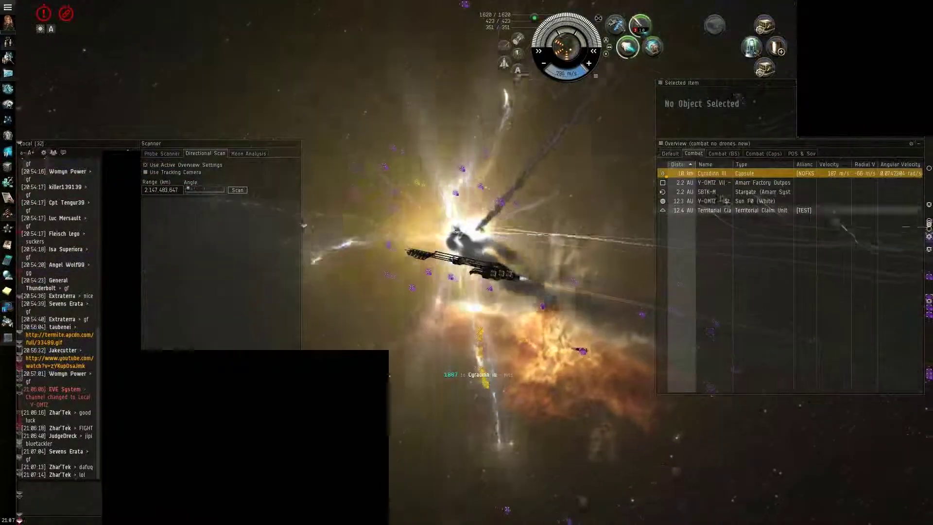
{"action": "key", "text": "ctrl"}
{"action": "left_click", "coordinate": [713, 178]}
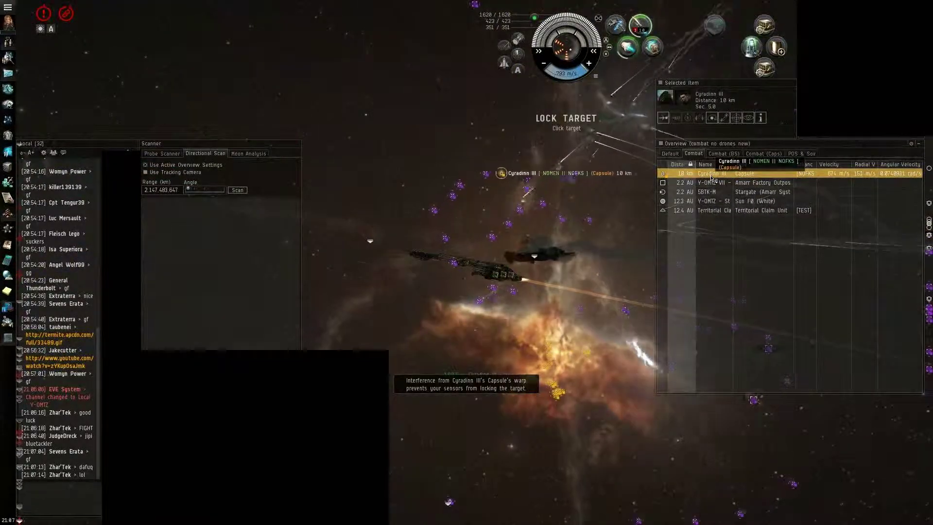